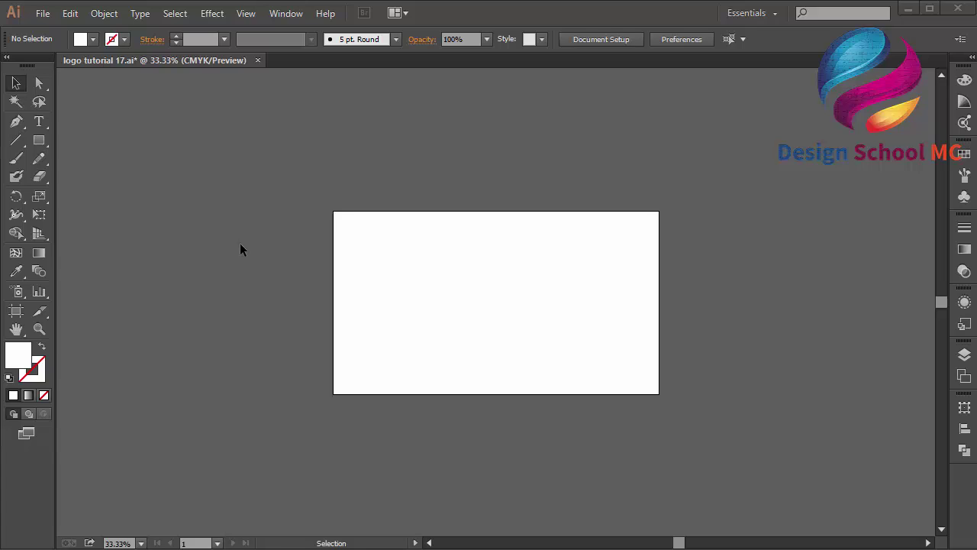
Zoom the view from 33.33% to 66.67% so the blank artboard appears larger.
{"action": "key", "text": "ctrl+plus"}
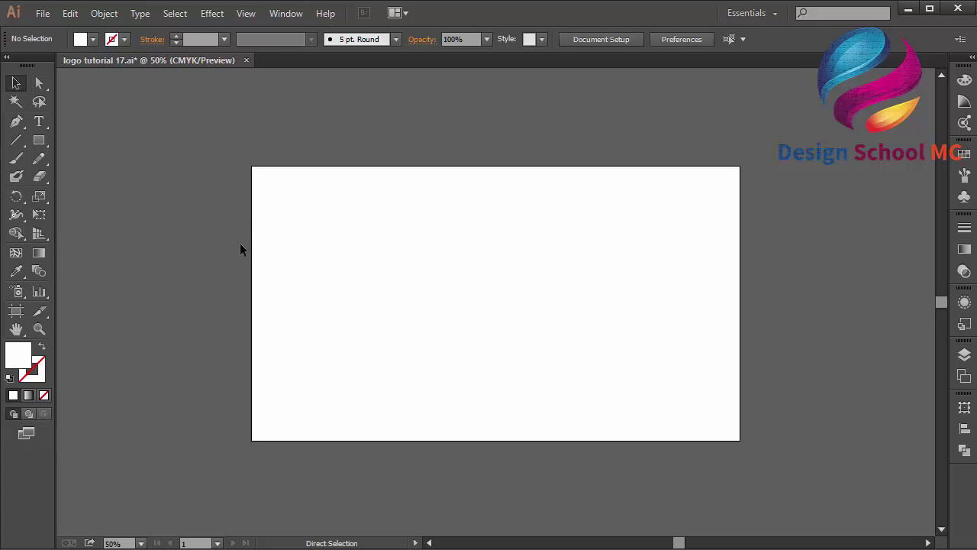
{"action": "key", "text": "ctrl+plus"}
Draw a circle with the Ellipse Tool on the left half of the artboard.
{"action": "left_click", "coordinate": [44, 143]}
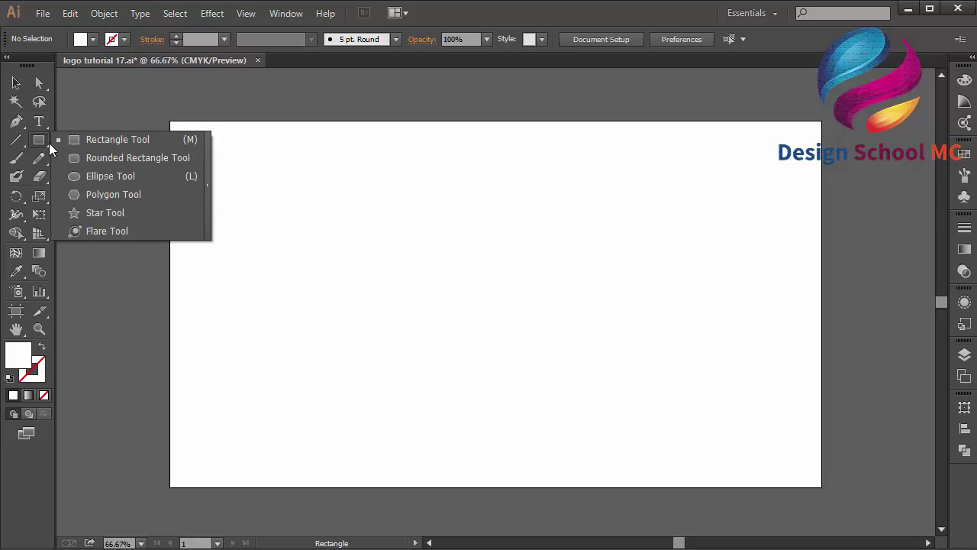
{"action": "left_click", "coordinate": [111, 176]}
{"action": "left_click_drag", "start_coordinate": [316, 199], "coordinate": [523, 394]}
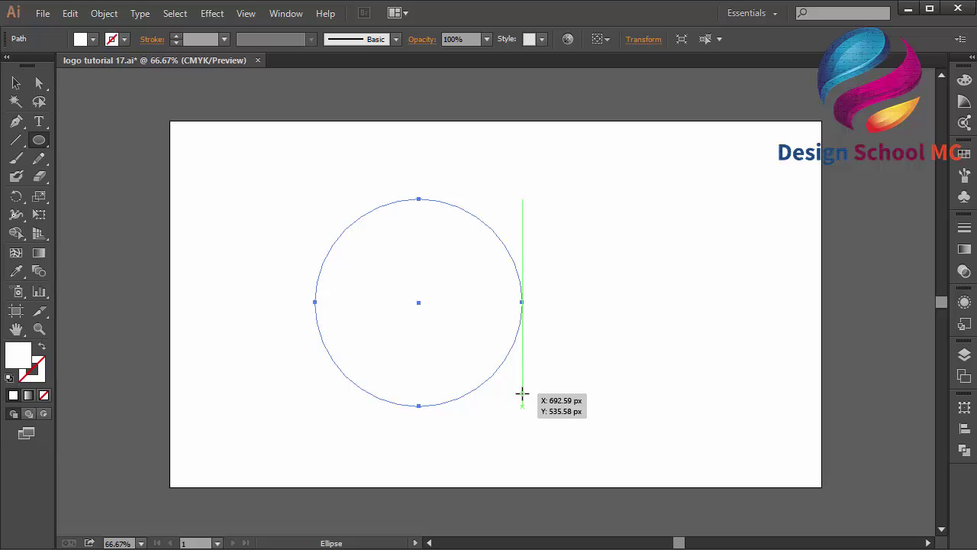
Fill the circle with dark red 8E0000.
{"action": "double_click", "coordinate": [17, 361]}
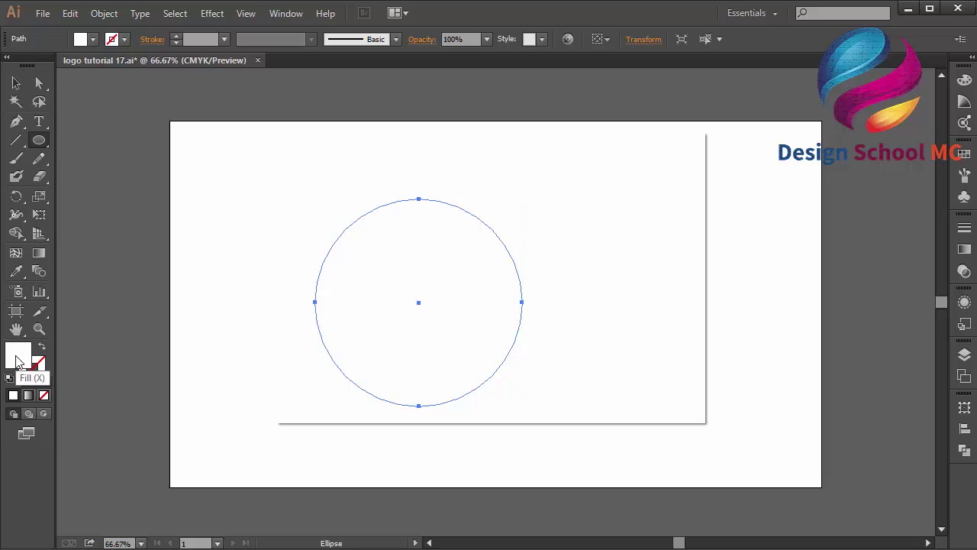
{"action": "left_click", "coordinate": [374, 302]}
{"action": "mouse_move", "coordinate": [333, 264]}
{"action": "left_mouse_down"}
{"action": "mouse_move", "coordinate": [283, 240]}
{"action": "mouse_move", "coordinate": [503, 265]}
{"action": "left_mouse_up"}
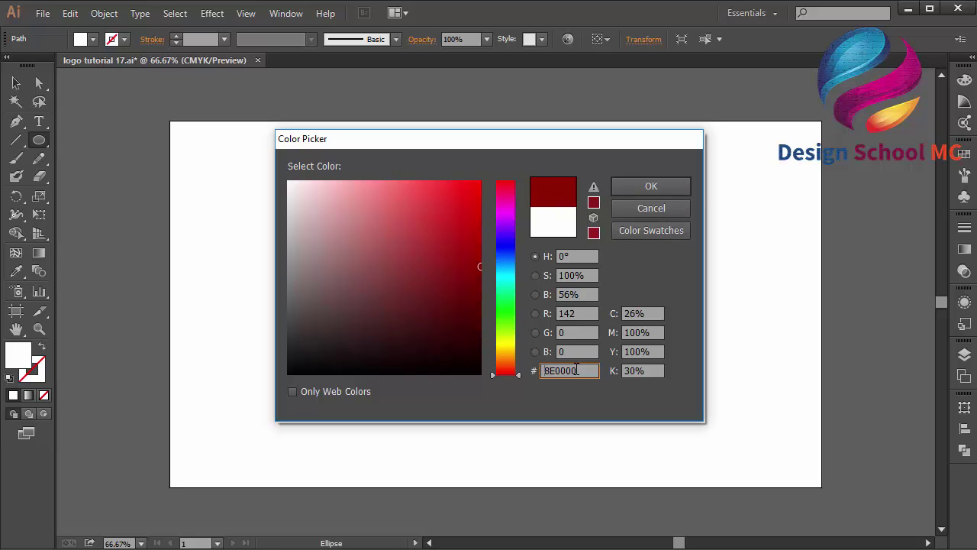
{"action": "left_click", "coordinate": [643, 187]}
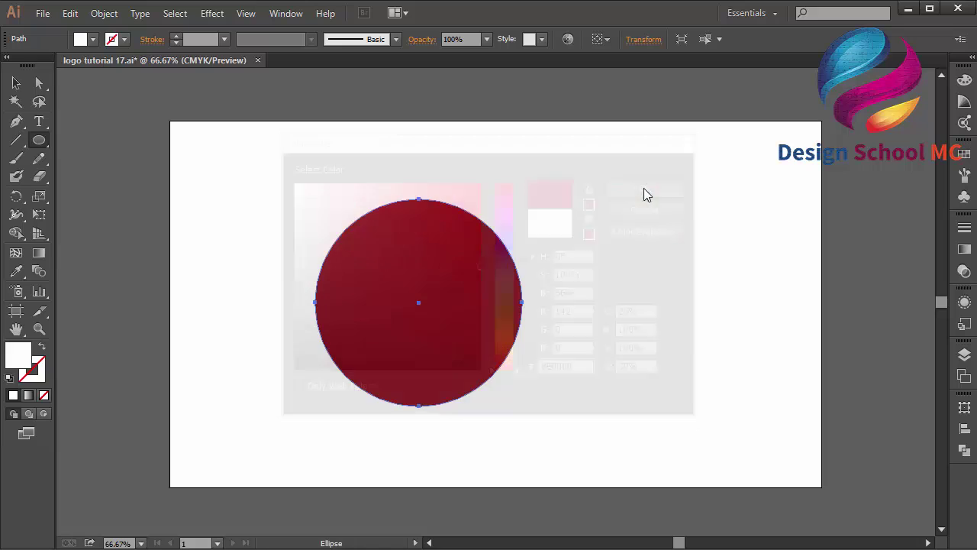
Deselect the circle and set the current fill color to white FFFFFF.
{"action": "left_click", "coordinate": [16, 84]}
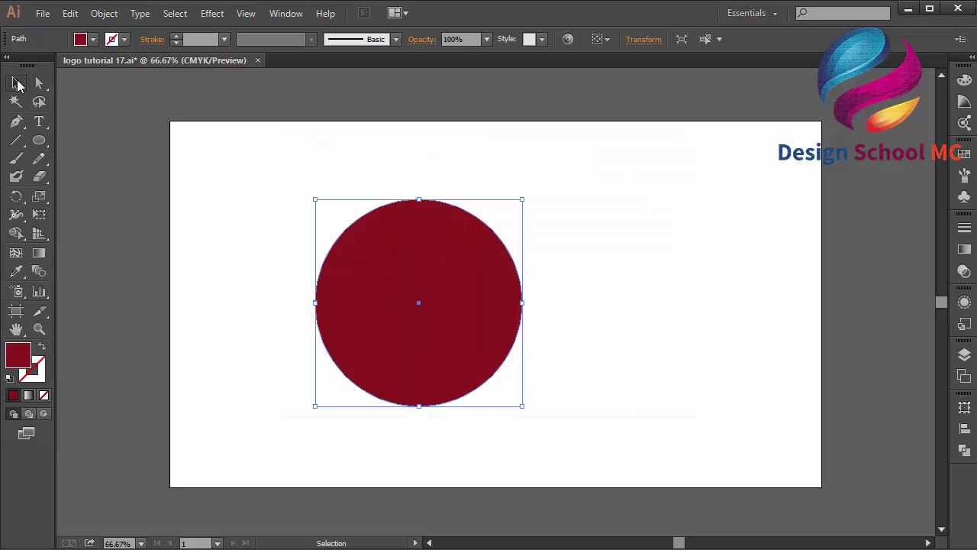
{"action": "left_click", "coordinate": [151, 208]}
{"action": "double_click", "coordinate": [30, 355]}
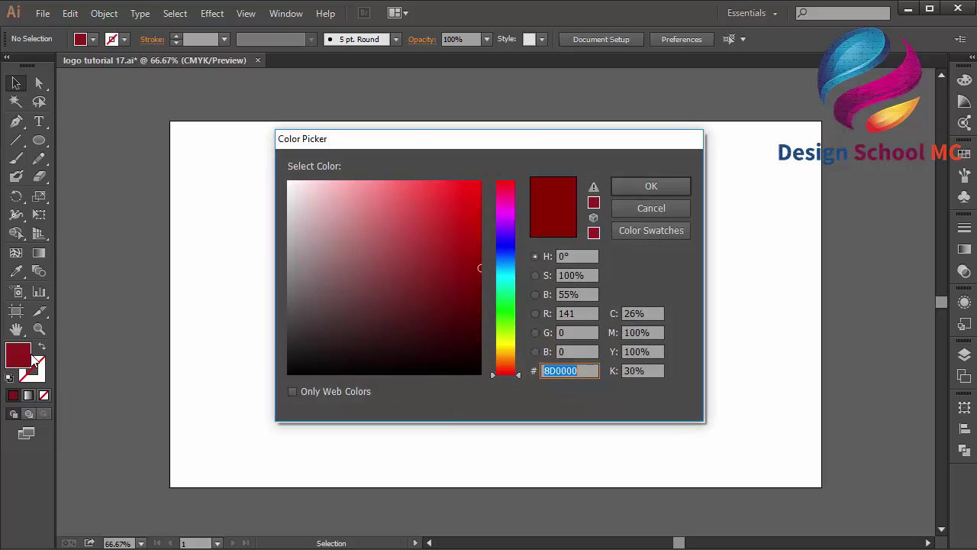
{"action": "left_click_drag", "start_coordinate": [389, 251], "coordinate": [286, 180]}
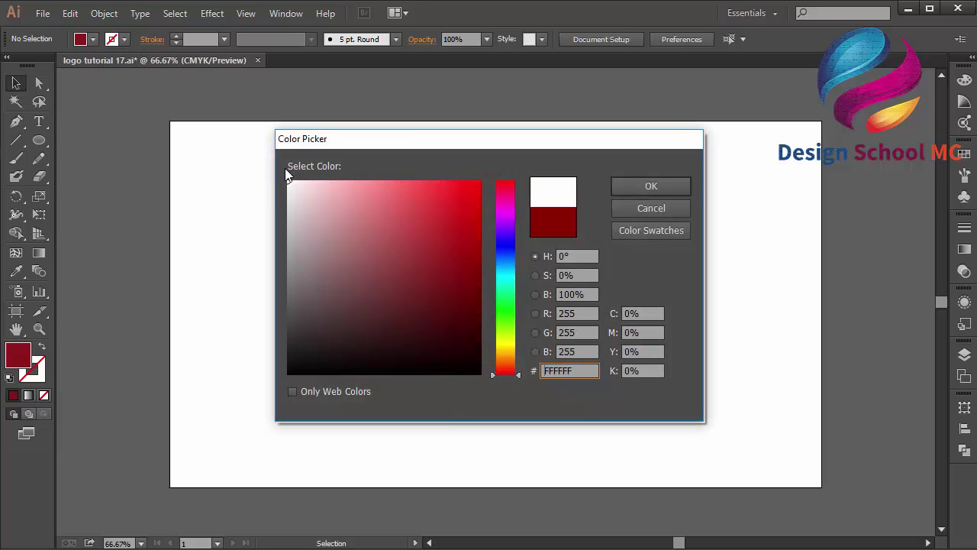
{"action": "left_click", "coordinate": [677, 188]}
{"action": "left_click", "coordinate": [14, 123]}
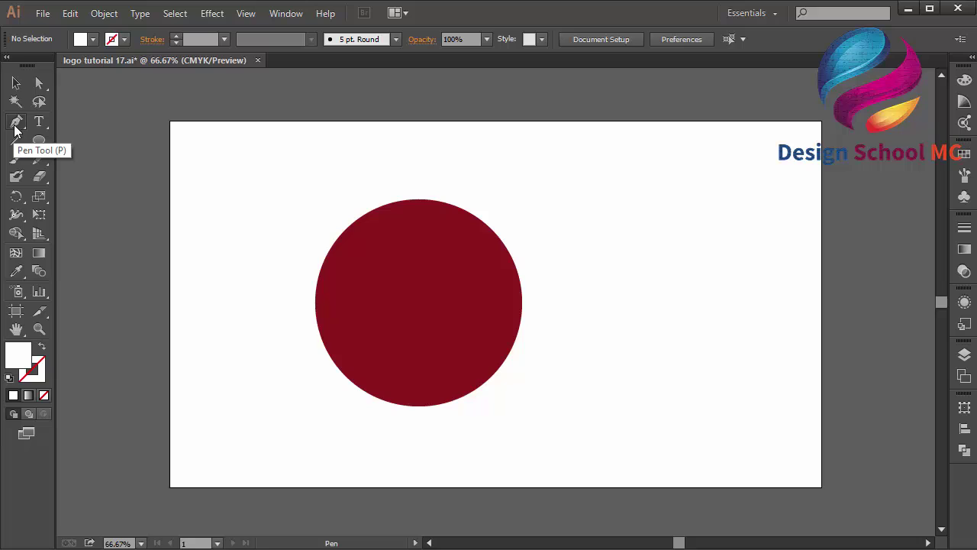
Pen-draw the first closed S-shaped swoosh from the circle's top to its lower-left.
{"action": "left_click", "coordinate": [422, 199]}
{"action": "left_click_drag", "start_coordinate": [441, 254], "coordinate": [410, 309]}
{"action": "left_click_drag", "start_coordinate": [330, 358], "coordinate": [359, 418]}
{"action": "left_click_drag", "start_coordinate": [351, 381], "coordinate": [361, 422]}
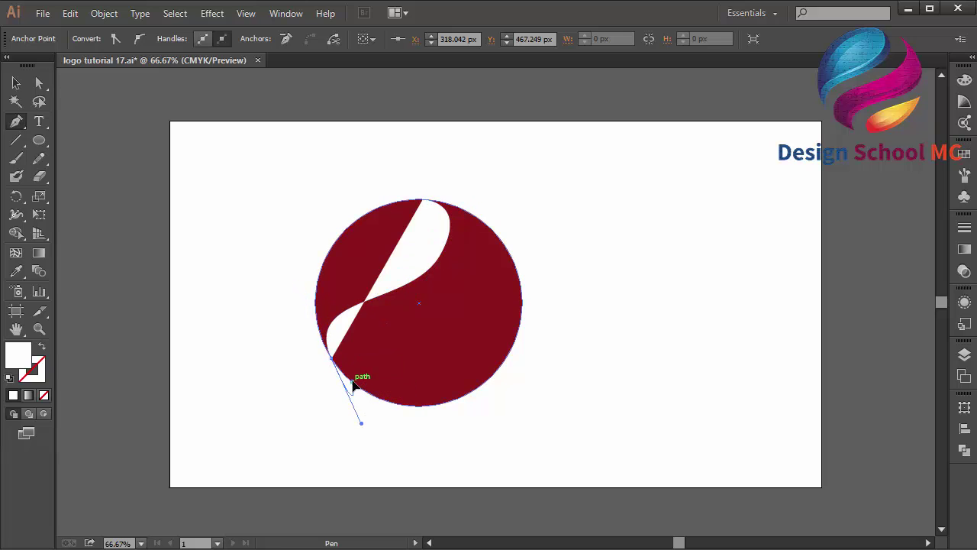
{"action": "left_click_drag", "start_coordinate": [393, 318], "coordinate": [459, 296]}
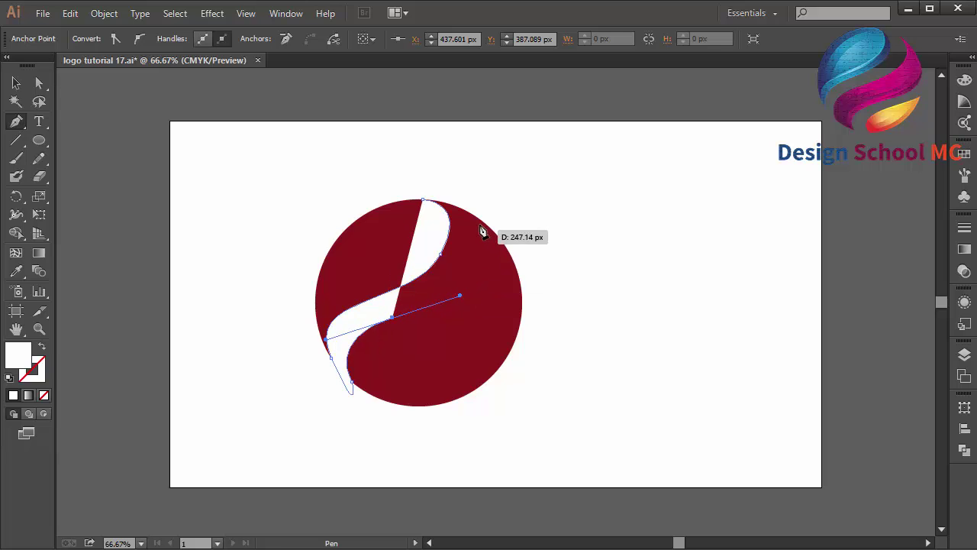
{"action": "left_click_drag", "start_coordinate": [481, 222], "coordinate": [435, 170]}
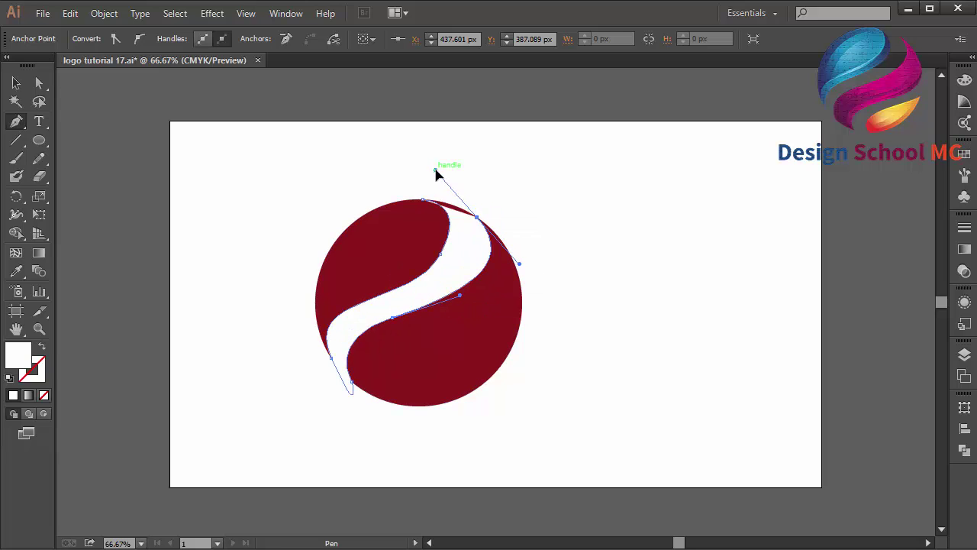
{"action": "left_click", "coordinate": [421, 201]}
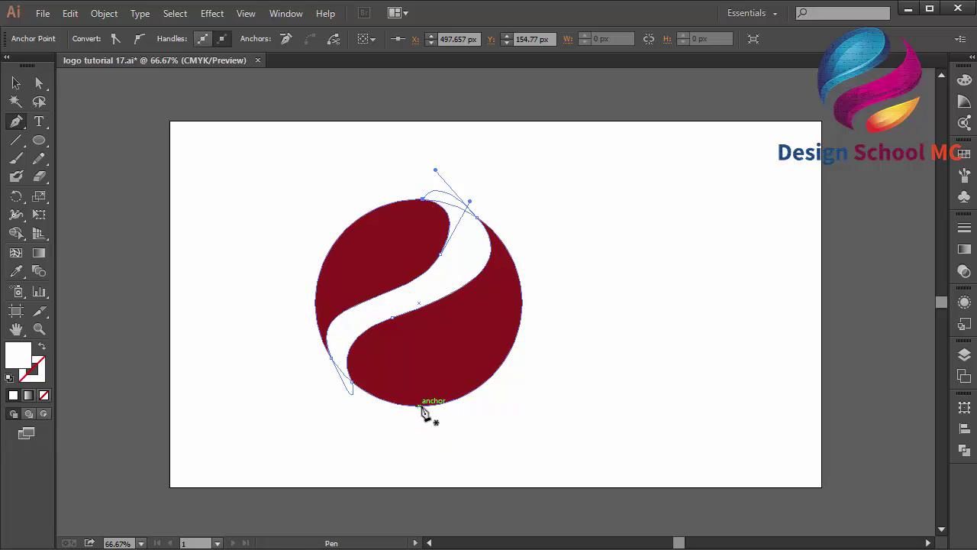
Pen-draw a second closed swoosh across the circle's lower half to its right edge.
{"action": "left_click_drag", "start_coordinate": [421, 405], "coordinate": [530, 333]}
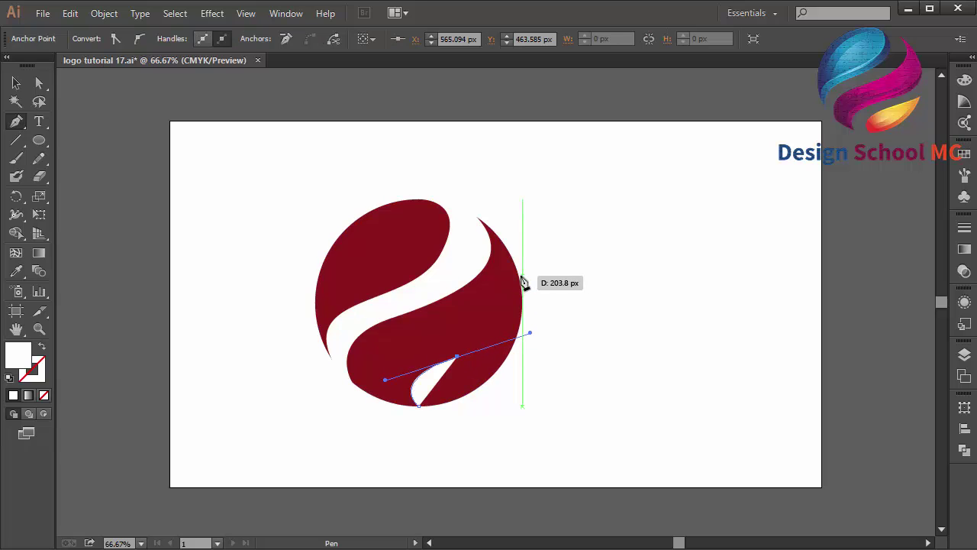
{"action": "left_click_drag", "start_coordinate": [520, 279], "coordinate": [510, 229]}
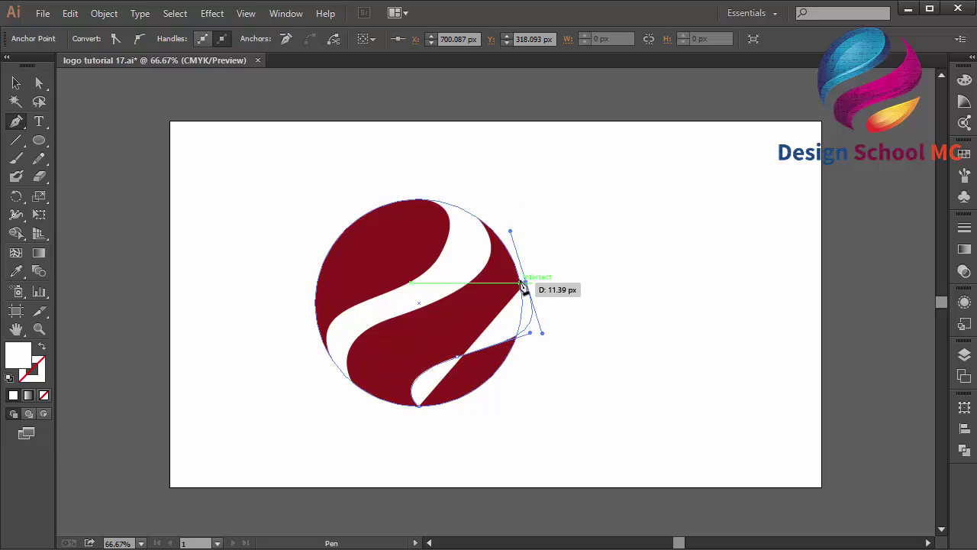
{"action": "left_click_drag", "start_coordinate": [454, 336], "coordinate": [382, 360]}
{"action": "left_click_drag", "start_coordinate": [409, 420], "coordinate": [462, 458]}
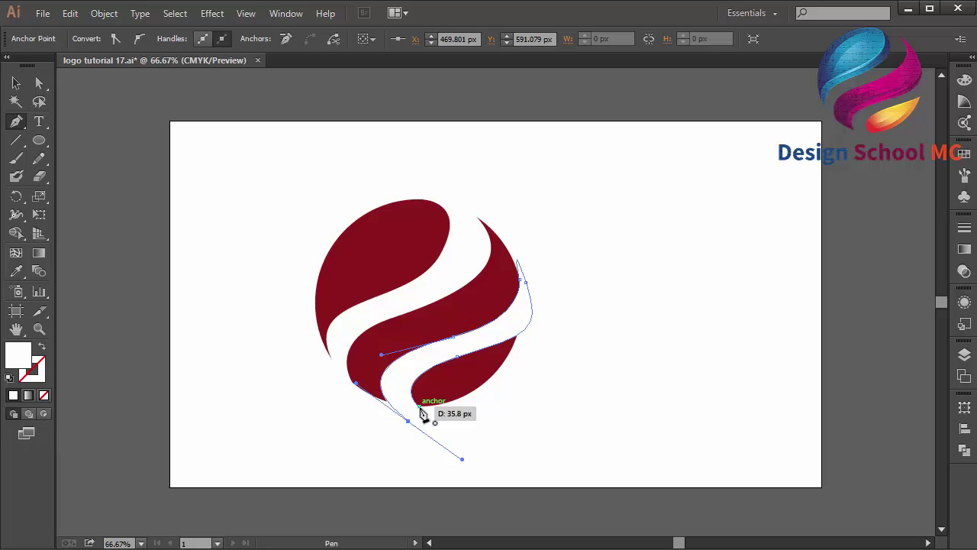
{"action": "left_click", "coordinate": [420, 406]}
{"action": "left_click", "coordinate": [16, 83]}
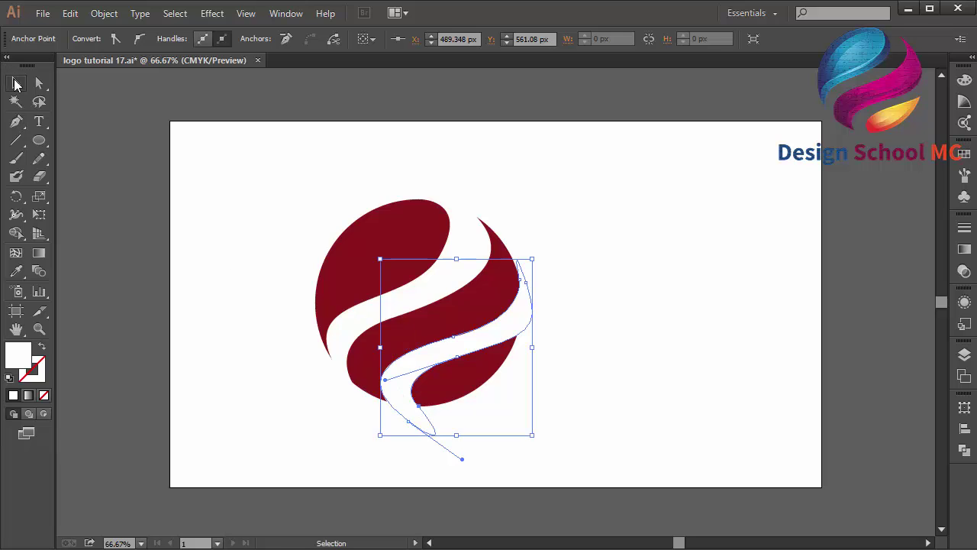
Select the circle and both swooshes and apply Pathfinder Minus Front.
{"action": "left_click_drag", "start_coordinate": [306, 169], "coordinate": [616, 413]}
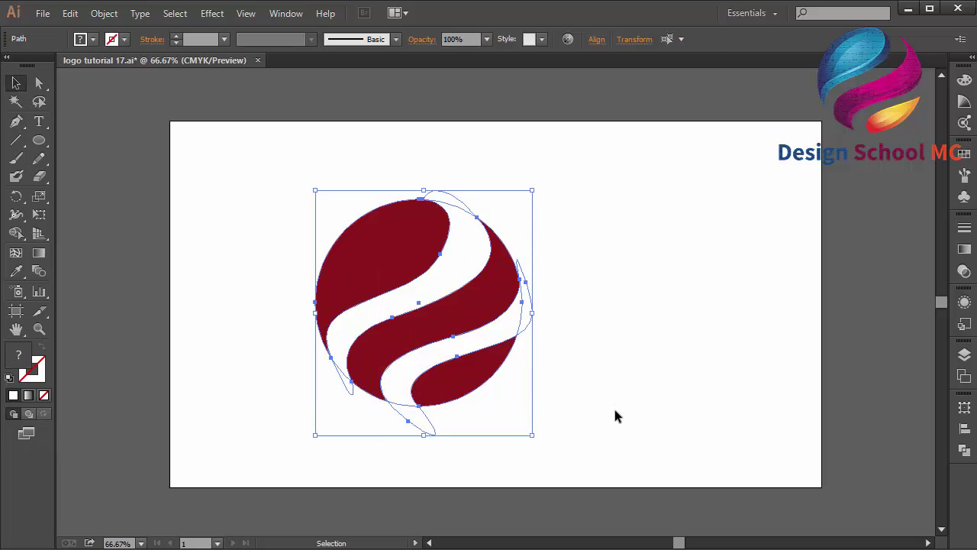
{"action": "left_click", "coordinate": [965, 450]}
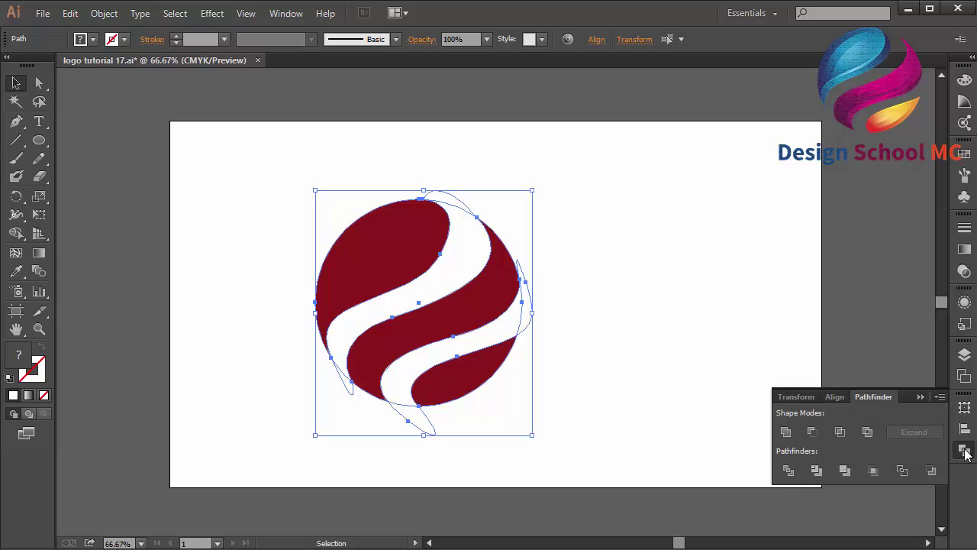
{"action": "left_click", "coordinate": [813, 433]}
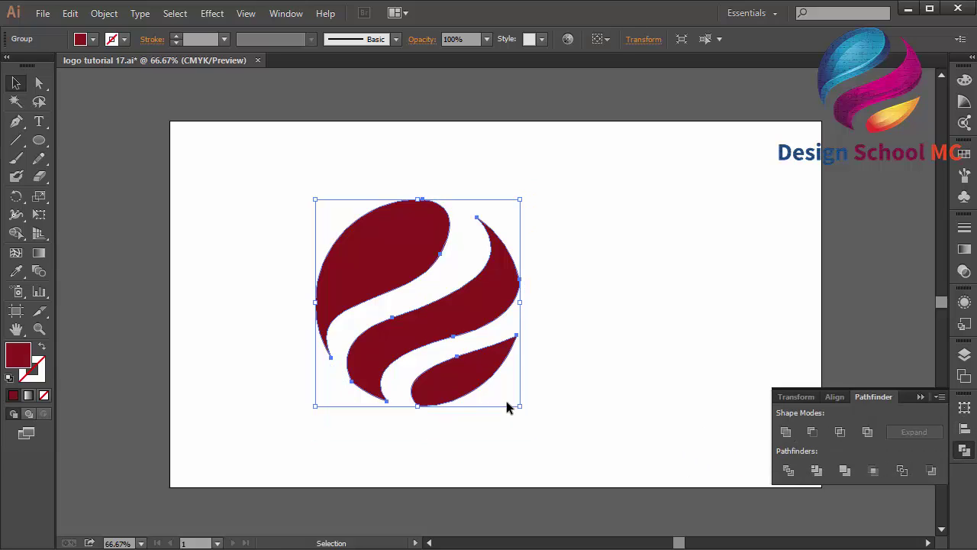
{"action": "left_click", "coordinate": [922, 396]}
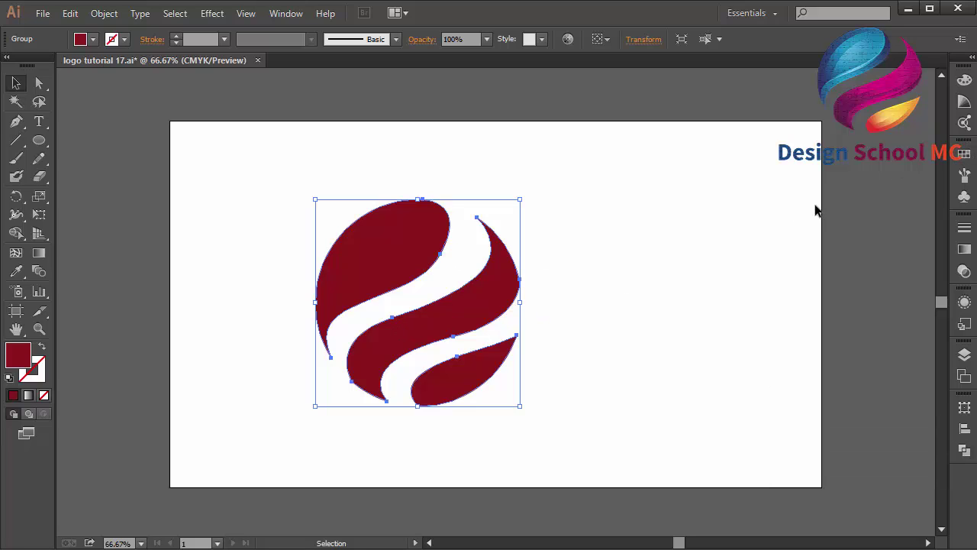
Fill the bands with a magenta radial gradient and re-lay it with the Gradient tool.
{"action": "left_click", "coordinate": [964, 154]}
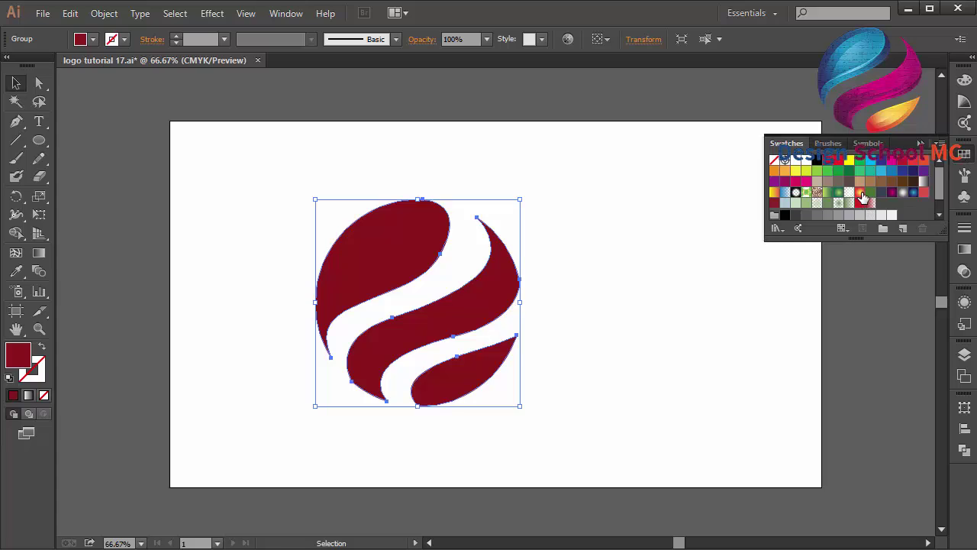
{"action": "left_click", "coordinate": [891, 192]}
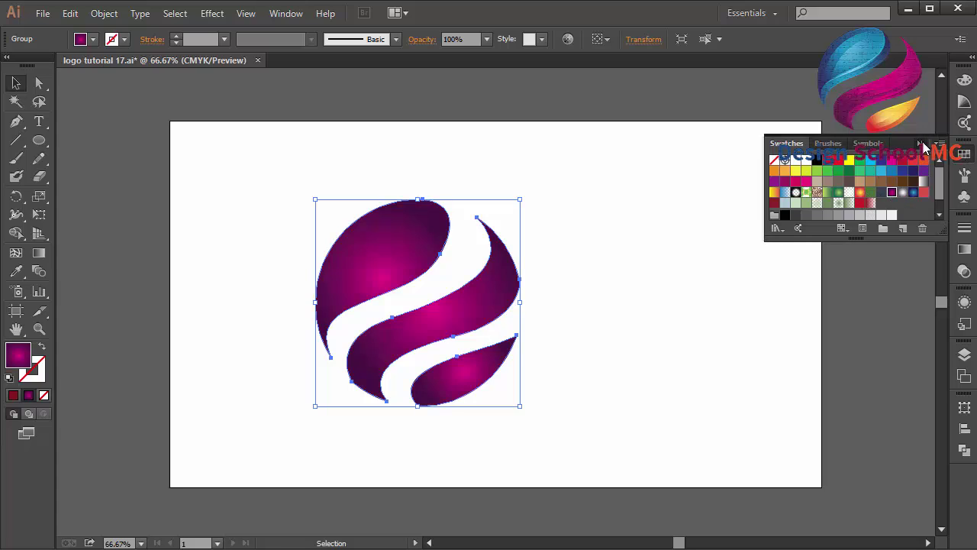
{"action": "left_click", "coordinate": [921, 144]}
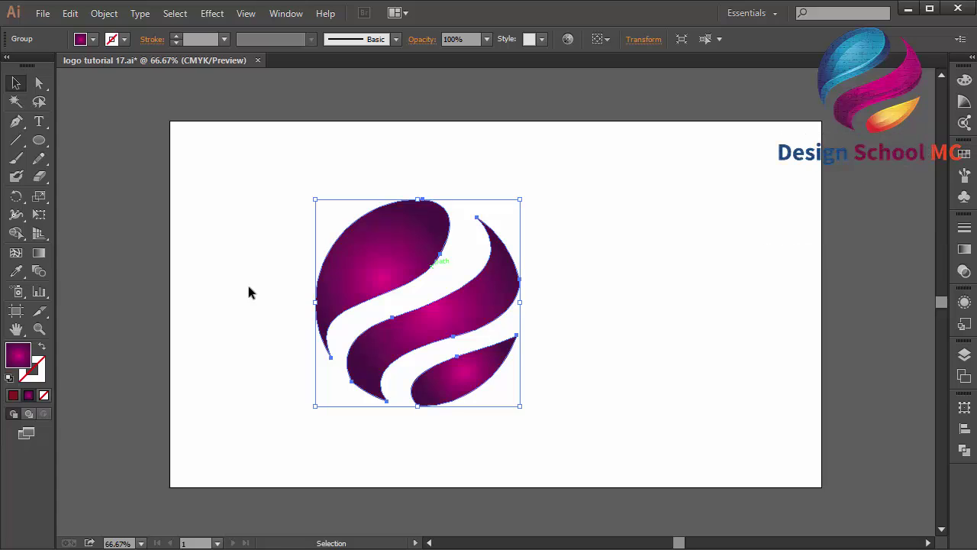
{"action": "left_click", "coordinate": [43, 254]}
{"action": "left_click_drag", "start_coordinate": [452, 262], "coordinate": [450, 444]}
Ungroup the three bands into separate shapes and deselect them.
{"action": "left_click", "coordinate": [16, 83]}
{"action": "right_click", "coordinate": [434, 243]}
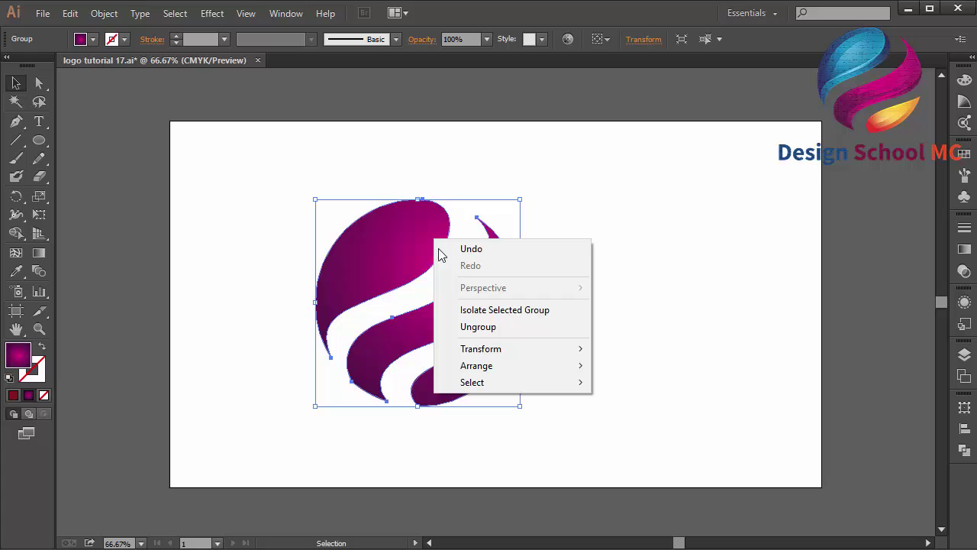
{"action": "left_click", "coordinate": [489, 329]}
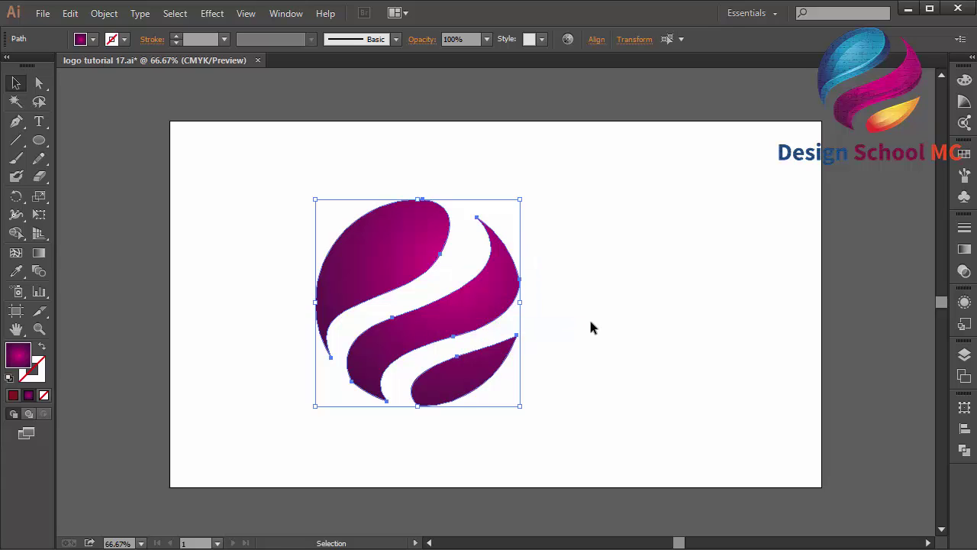
{"action": "left_click", "coordinate": [589, 317]}
{"action": "left_click", "coordinate": [16, 122]}
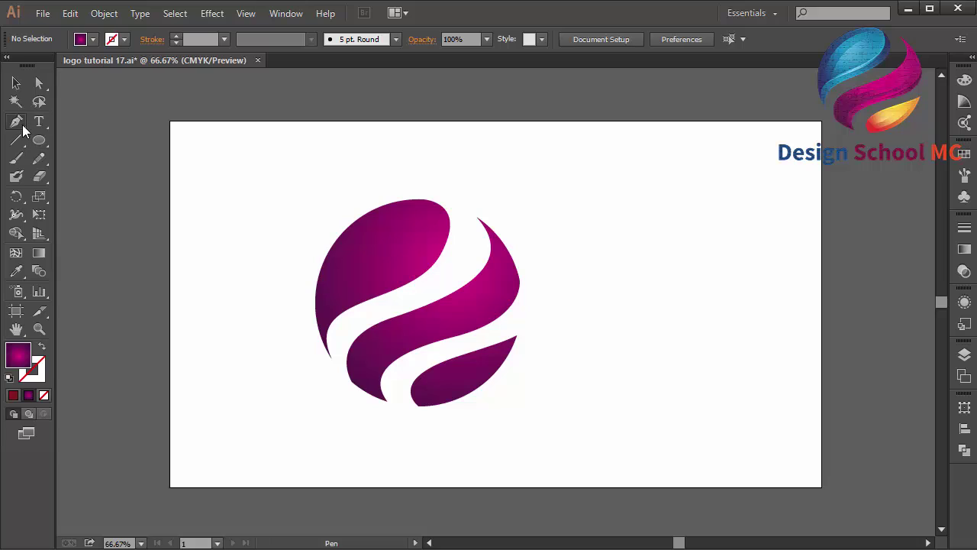
Pen-draw a closed edge shape along the top swoosh's left and inner sides.
{"action": "left_click", "coordinate": [331, 354]}
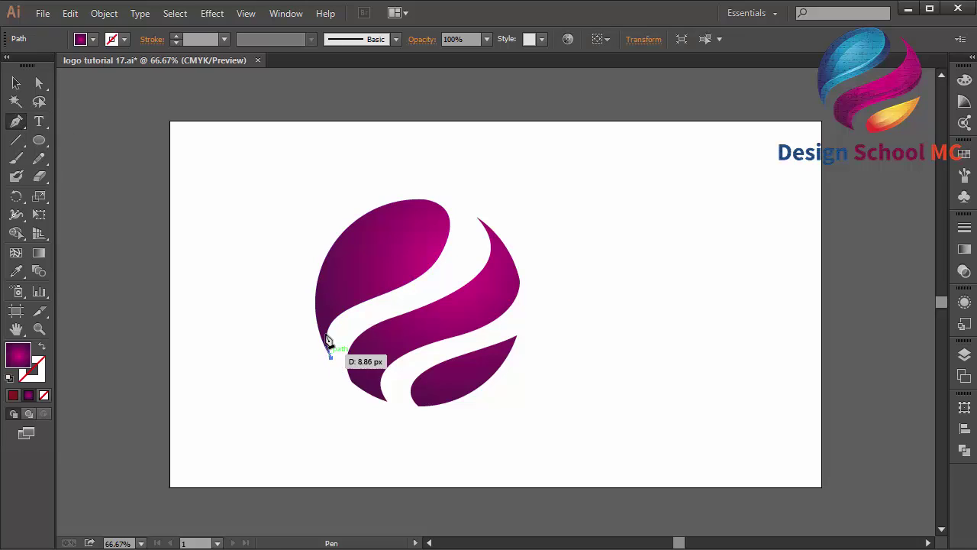
{"action": "left_click_drag", "start_coordinate": [340, 304], "coordinate": [377, 286]}
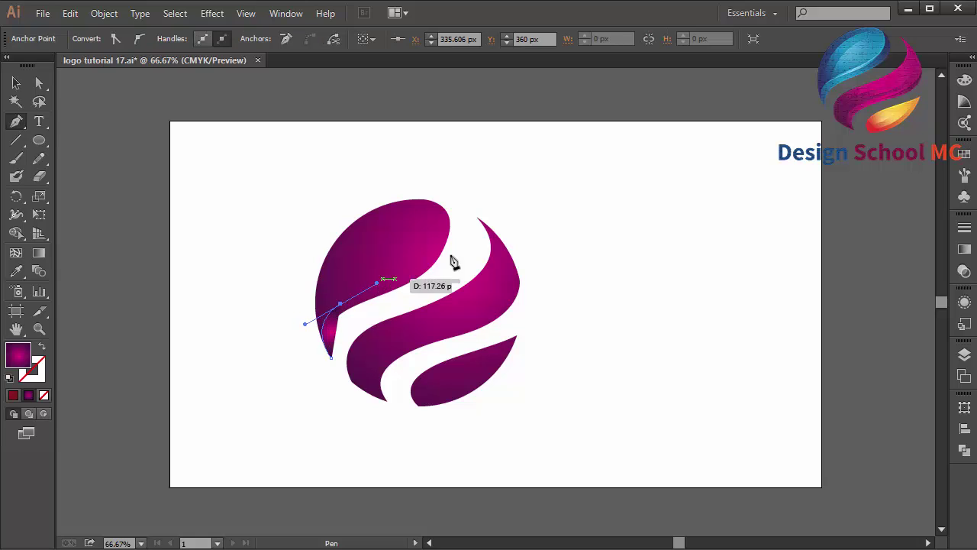
{"action": "left_click_drag", "start_coordinate": [443, 208], "coordinate": [415, 154]}
{"action": "left_click", "coordinate": [444, 212]}
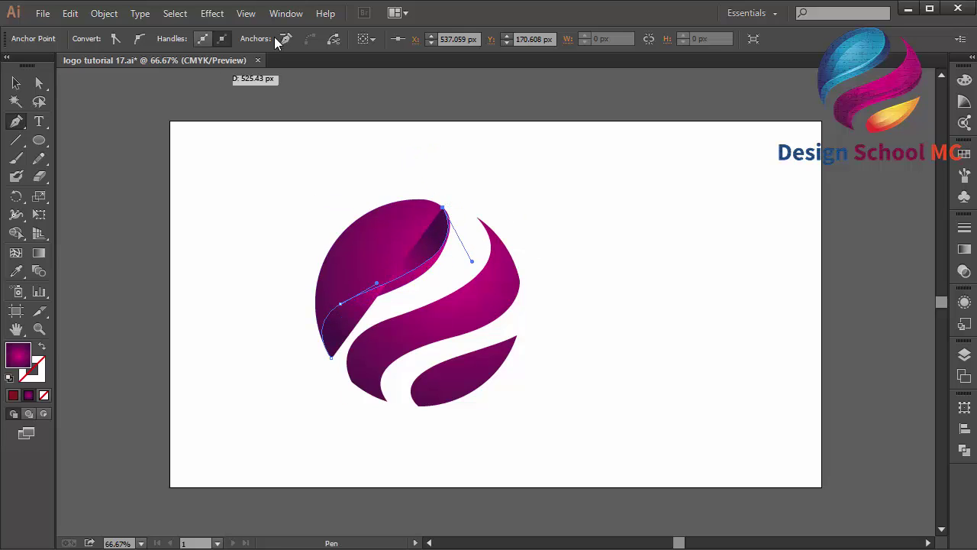
{"action": "left_click", "coordinate": [212, 13]}
{"action": "mouse_move", "coordinate": [330, 106]}
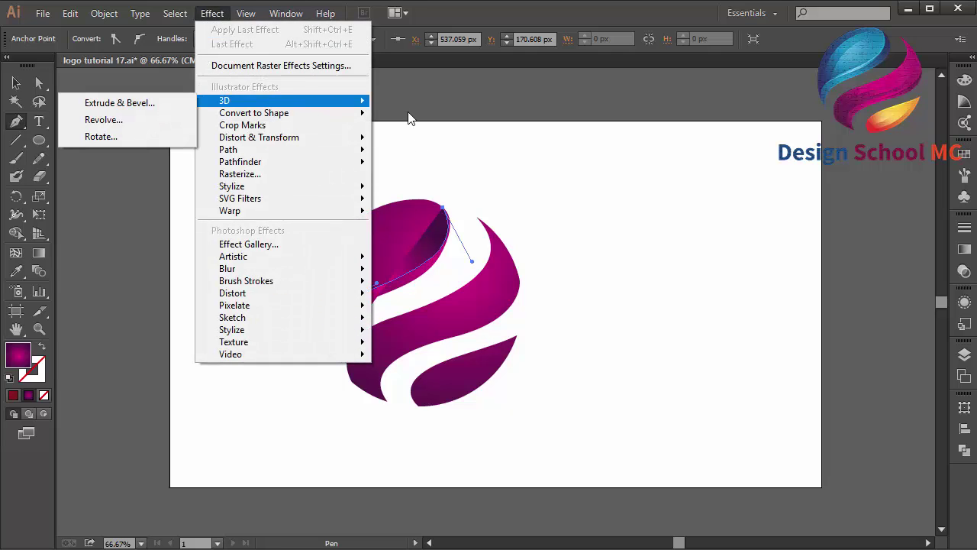
{"action": "left_click", "coordinate": [431, 280]}
{"action": "left_click_drag", "start_coordinate": [434, 272], "coordinate": [383, 307]}
{"action": "left_click_drag", "start_coordinate": [329, 357], "coordinate": [339, 407]}
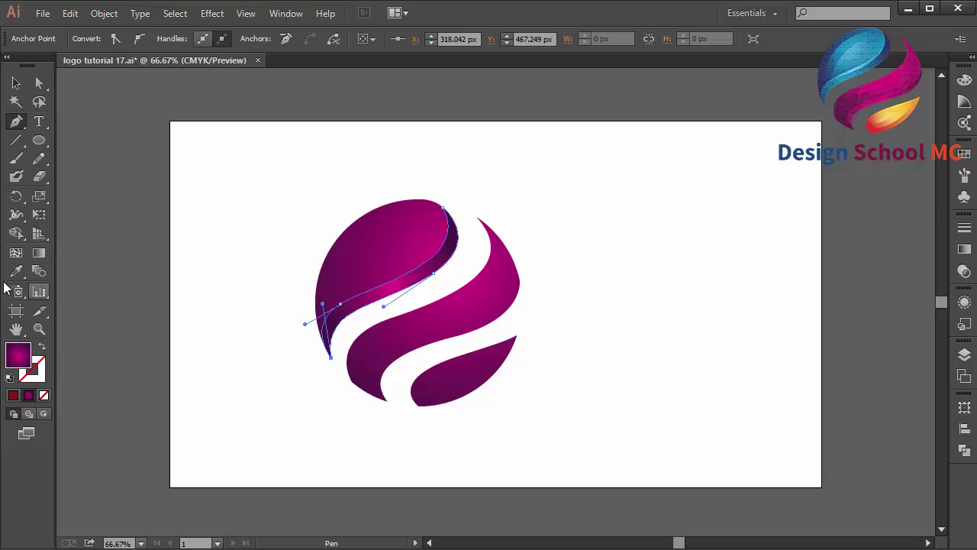
Run the edge shape's gradient diagonally toward the lower right, then deselect it.
{"action": "left_click", "coordinate": [38, 253]}
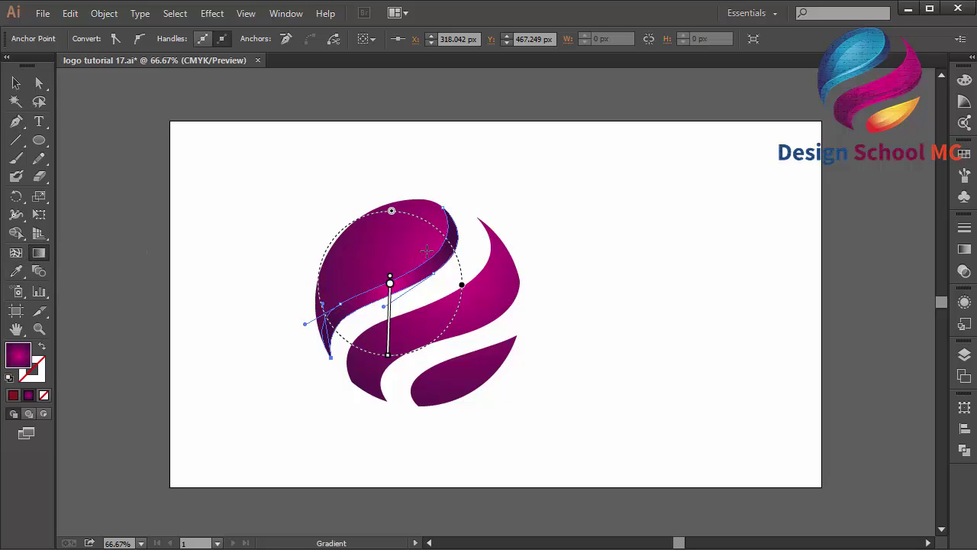
{"action": "left_click_drag", "start_coordinate": [364, 281], "coordinate": [458, 367]}
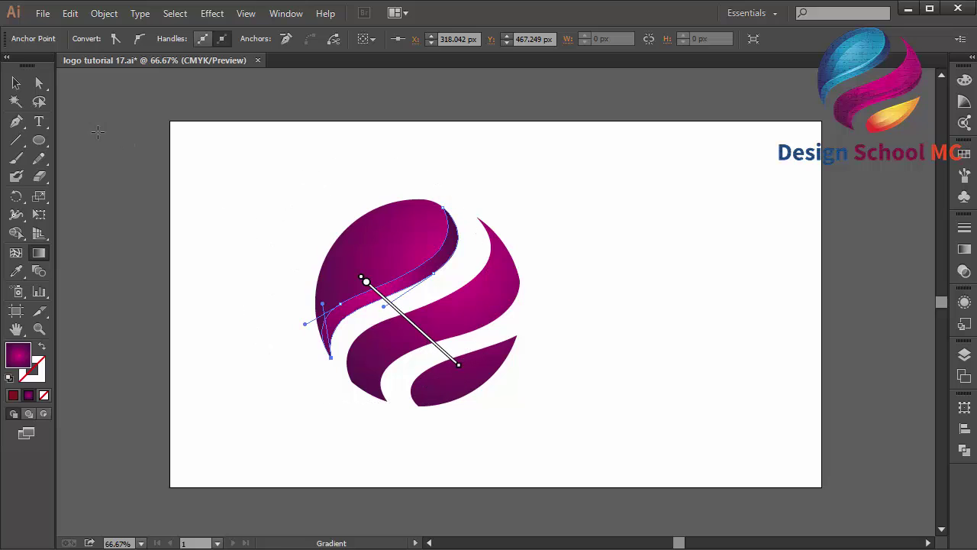
{"action": "left_click", "coordinate": [16, 83]}
{"action": "left_click", "coordinate": [244, 145]}
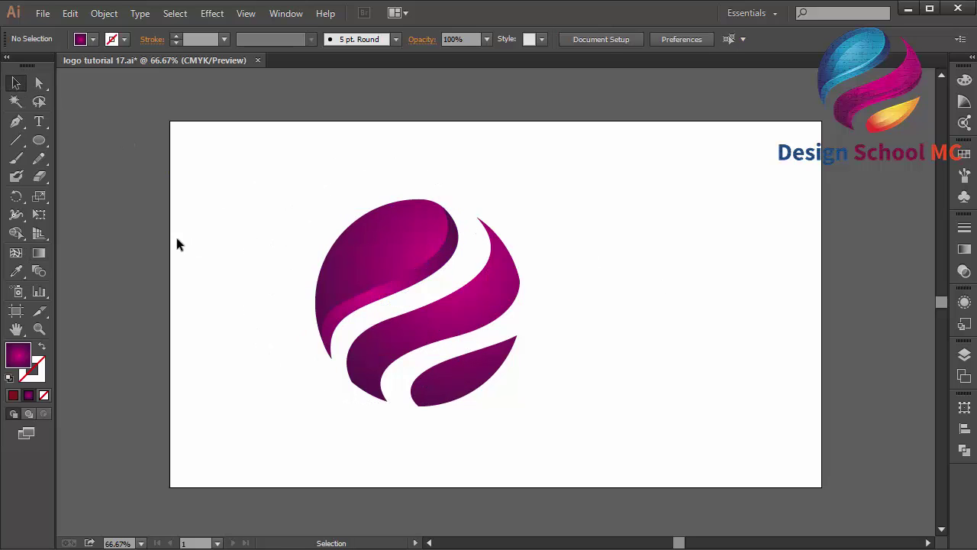
Pen-draw a closed edge shape along the middle swoosh up to its right end.
{"action": "left_click", "coordinate": [16, 121]}
{"action": "left_click_drag", "start_coordinate": [386, 402], "coordinate": [397, 339]}
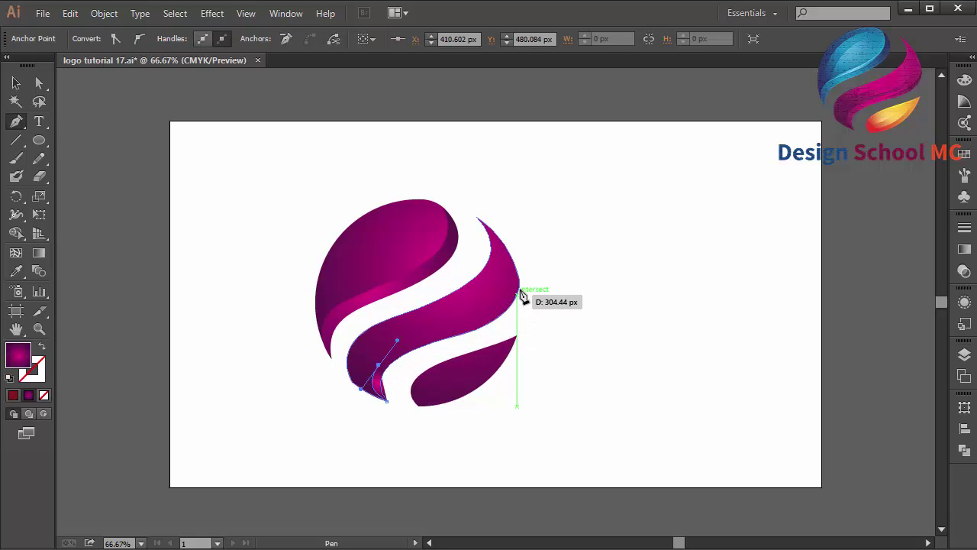
{"action": "left_click_drag", "start_coordinate": [520, 283], "coordinate": [524, 234]}
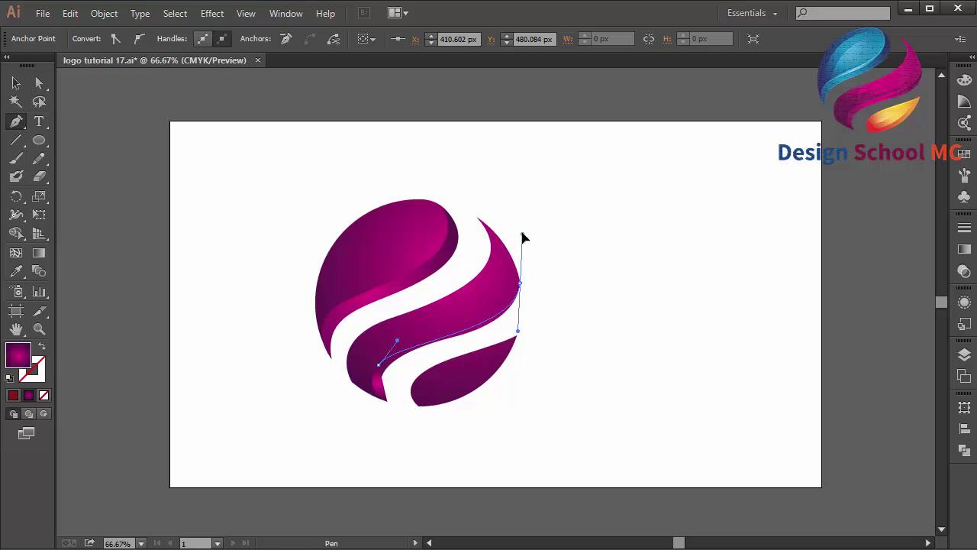
{"action": "left_click", "coordinate": [521, 284]}
{"action": "left_click_drag", "start_coordinate": [518, 333], "coordinate": [398, 355]}
{"action": "left_click", "coordinate": [388, 403]}
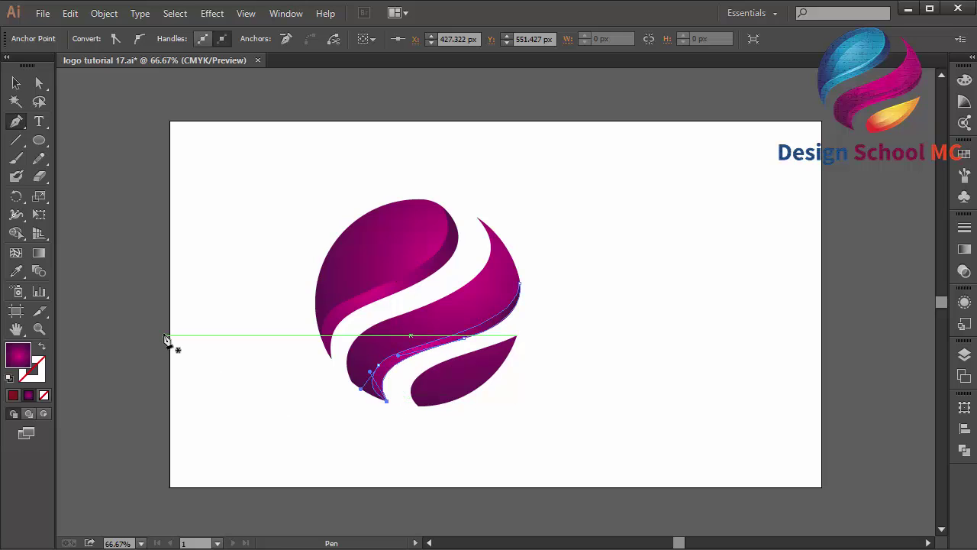
Run the middle edge's gradient nearly vertically downward, then deselect it.
{"action": "left_click", "coordinate": [40, 255]}
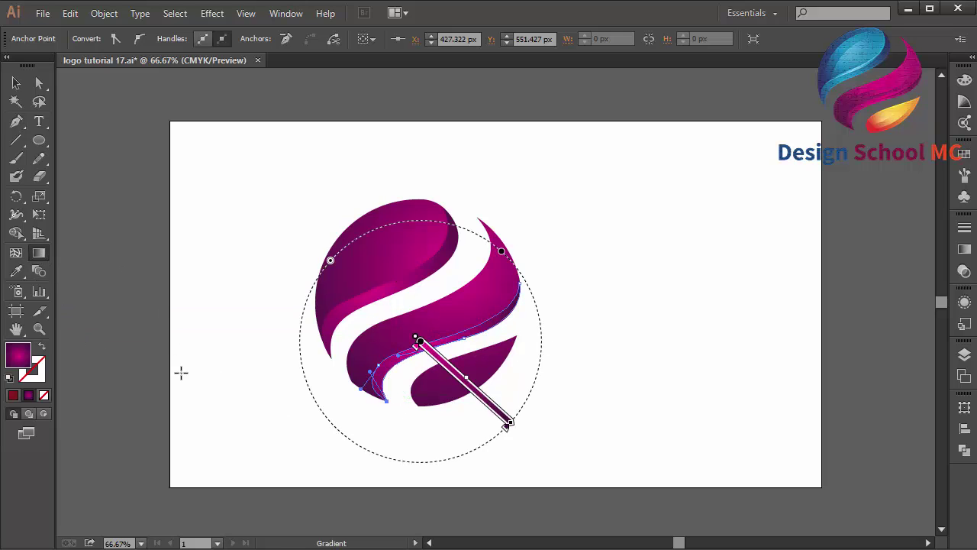
{"action": "mouse_move", "coordinate": [443, 324]}
{"action": "left_mouse_down"}
{"action": "mouse_move", "coordinate": [460, 446]}
{"action": "mouse_move", "coordinate": [449, 408]}
{"action": "mouse_move", "coordinate": [439, 417]}
{"action": "left_mouse_up"}
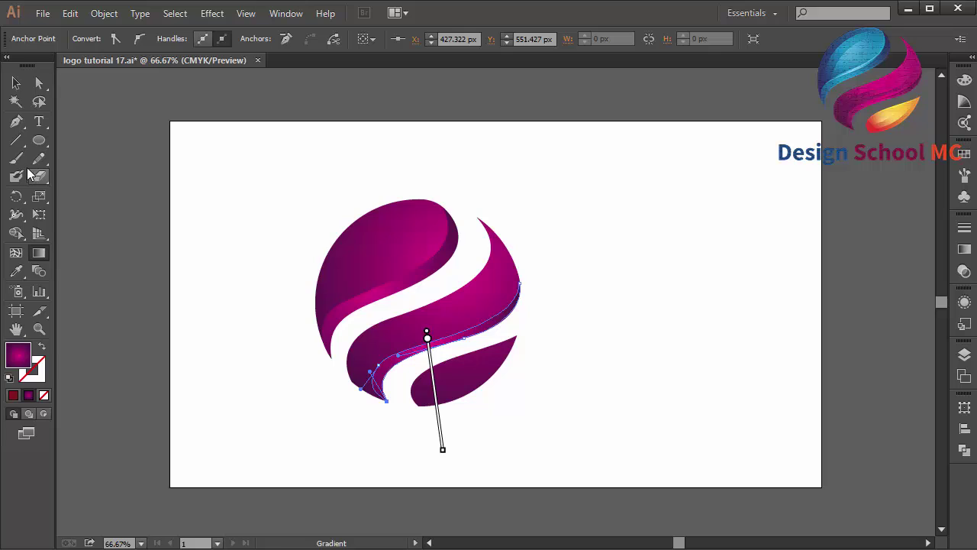
{"action": "left_click", "coordinate": [16, 83]}
{"action": "left_click", "coordinate": [190, 158]}
Start a path at the bottom leaf's edge, then cancel it and deselect.
{"action": "left_click", "coordinate": [16, 121]}
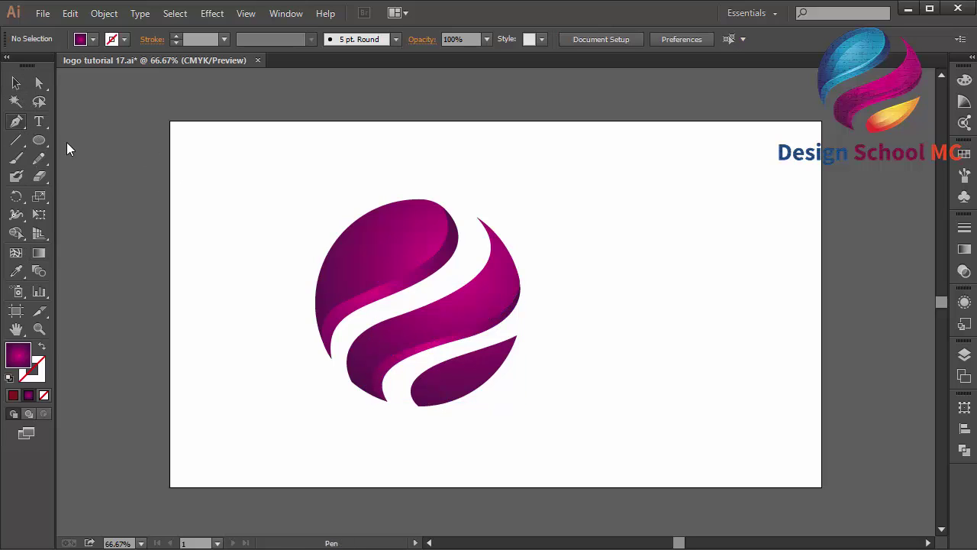
{"action": "left_click", "coordinate": [516, 335]}
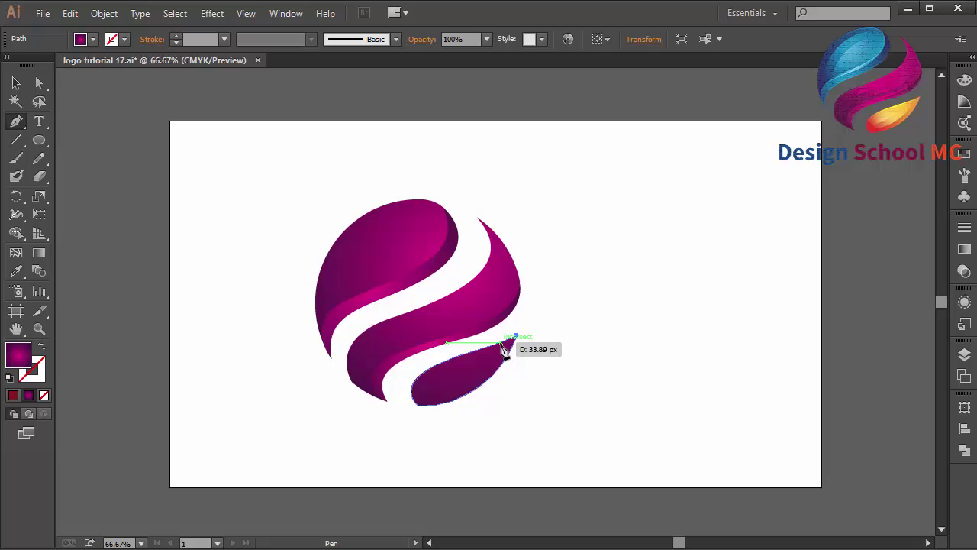
{"action": "key", "text": "ctrl+shift+a"}
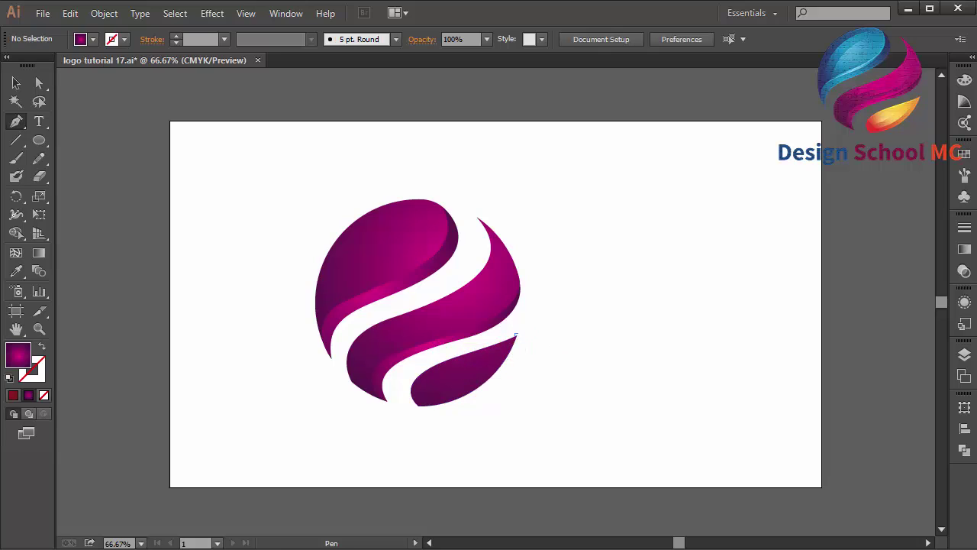
{"action": "left_click", "coordinate": [16, 83]}
Fill the top swoosh band with the blue gradient swatch.
{"action": "left_click_drag", "start_coordinate": [448, 159], "coordinate": [407, 279]}
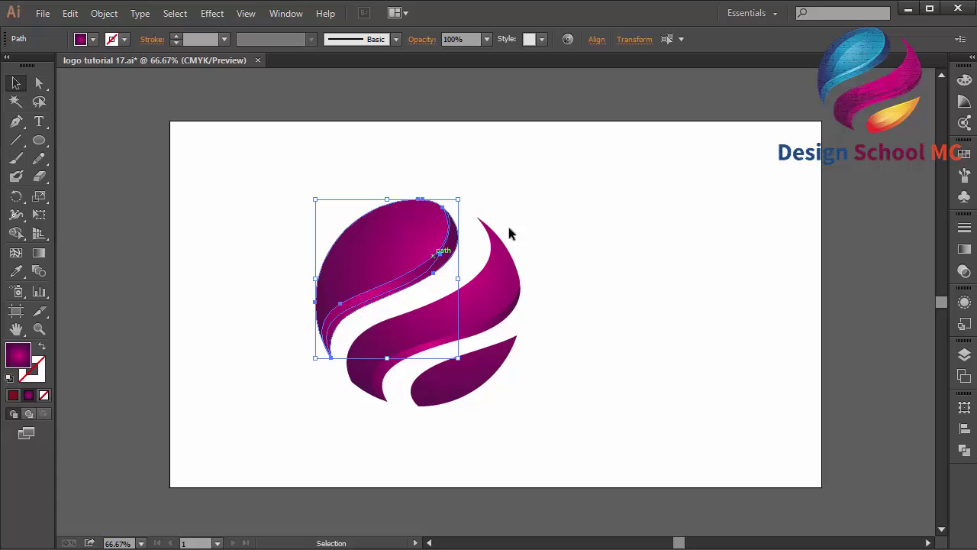
{"action": "left_click", "coordinate": [965, 153]}
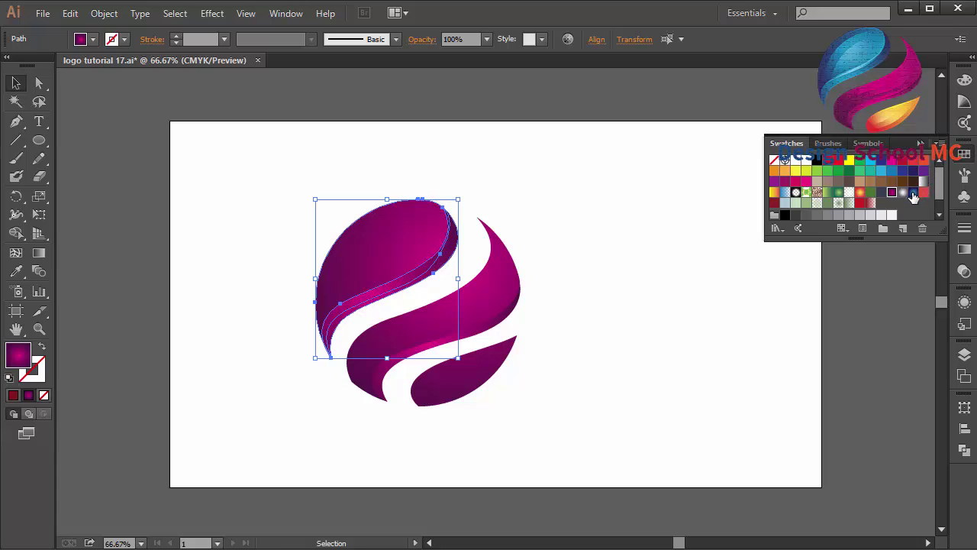
{"action": "left_click", "coordinate": [914, 197]}
Fill the bottom leaf with the orange gradient running top to bottom, then deselect.
{"action": "left_click", "coordinate": [502, 315]}
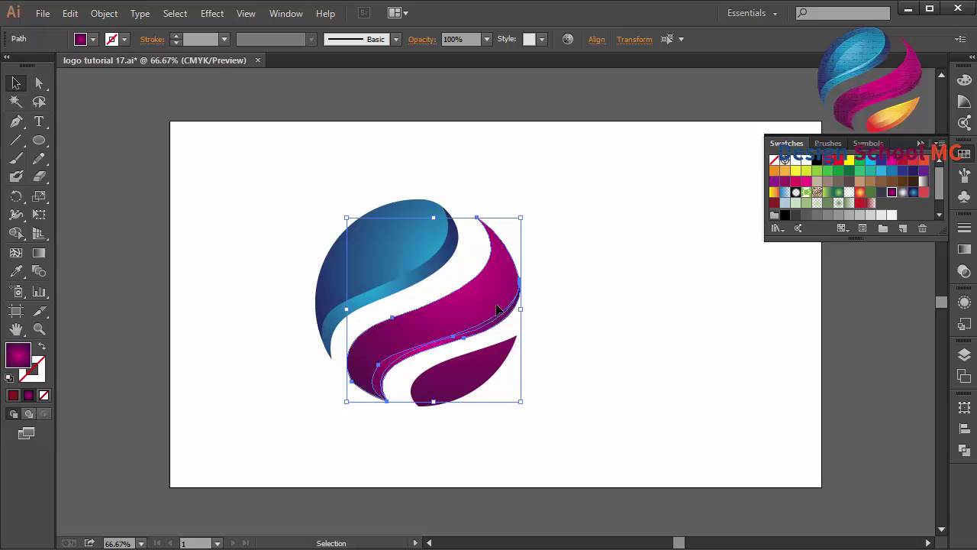
{"action": "left_click", "coordinate": [496, 370]}
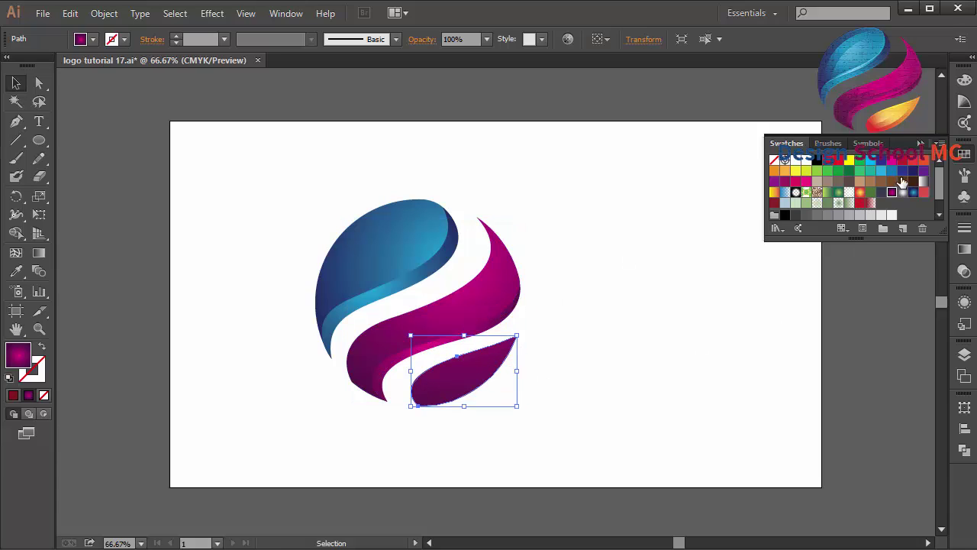
{"action": "left_click", "coordinate": [860, 195]}
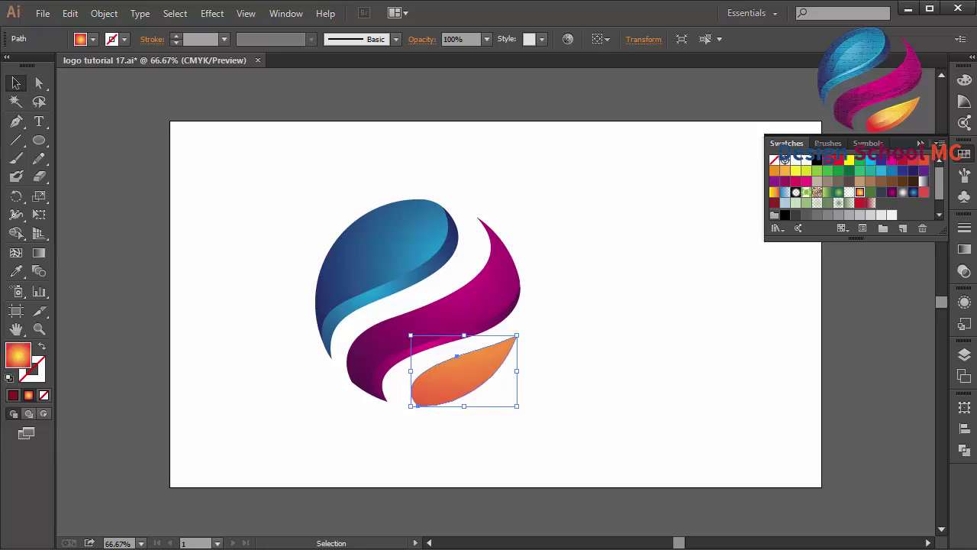
{"action": "left_click", "coordinate": [39, 253]}
{"action": "left_click_drag", "start_coordinate": [468, 330], "coordinate": [473, 413]}
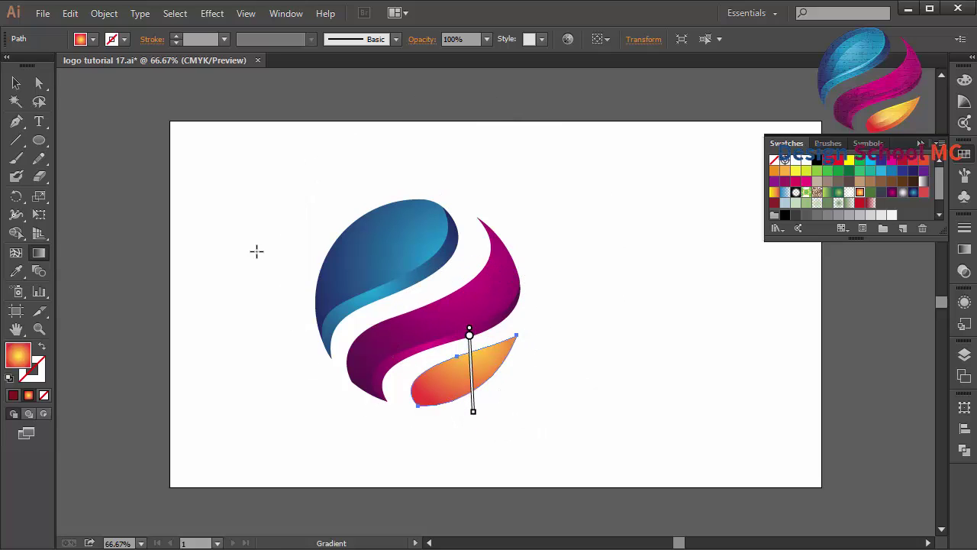
{"action": "left_click", "coordinate": [16, 82]}
{"action": "left_click", "coordinate": [235, 175]}
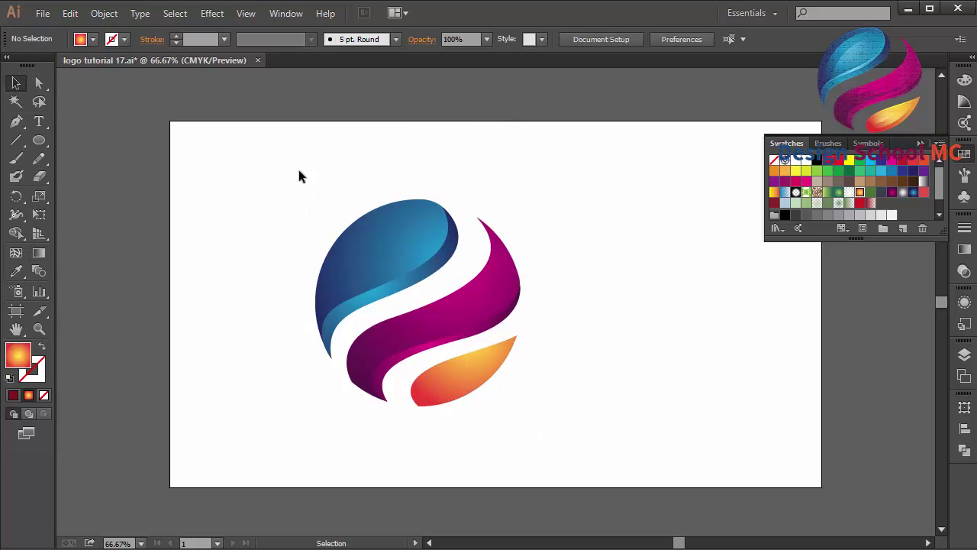
Group every logo piece, scale the group up by its handle, and open Pathfinder.
{"action": "left_click", "coordinate": [922, 143]}
{"action": "left_click_drag", "start_coordinate": [589, 182], "coordinate": [282, 432]}
{"action": "right_click", "coordinate": [675, 296]}
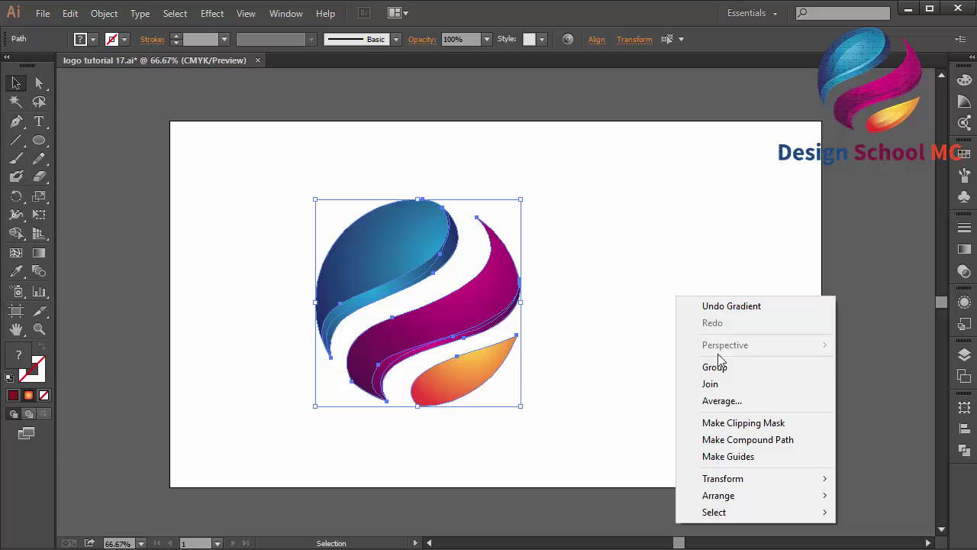
{"action": "left_click", "coordinate": [730, 372]}
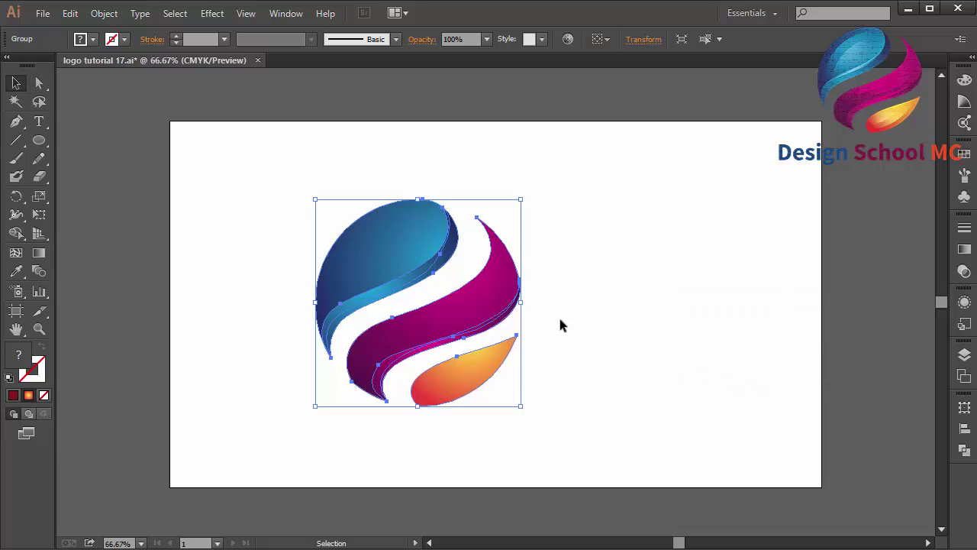
{"action": "left_click_drag", "start_coordinate": [523, 305], "coordinate": [587, 308]}
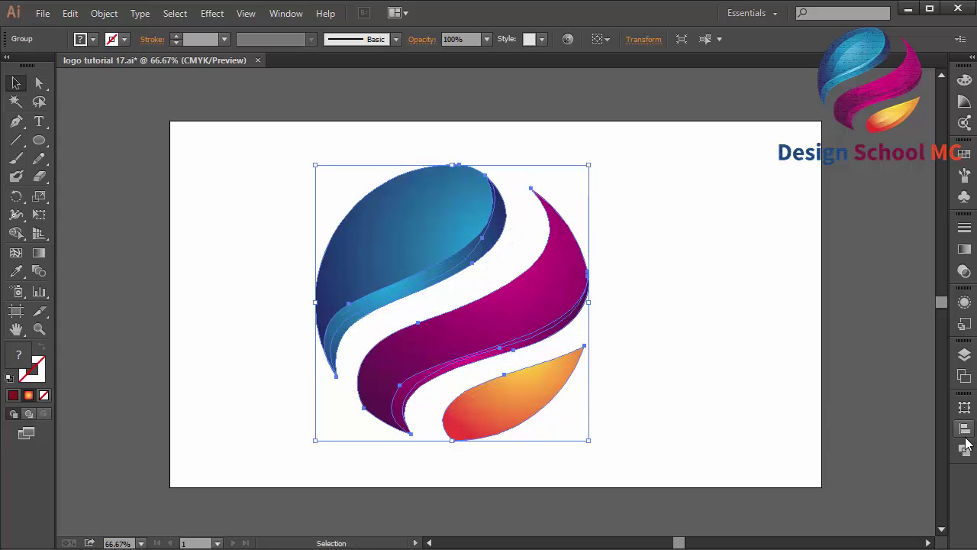
{"action": "left_click", "coordinate": [964, 450]}
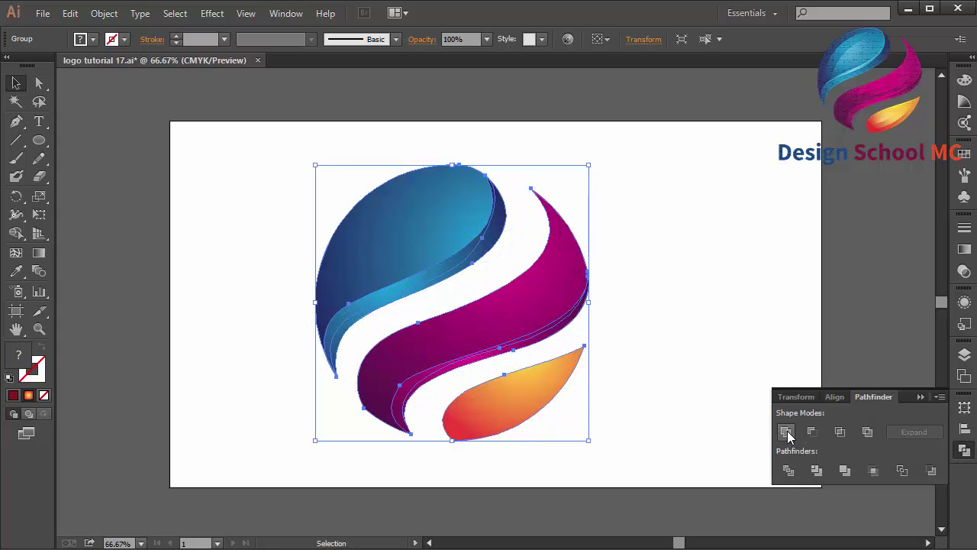